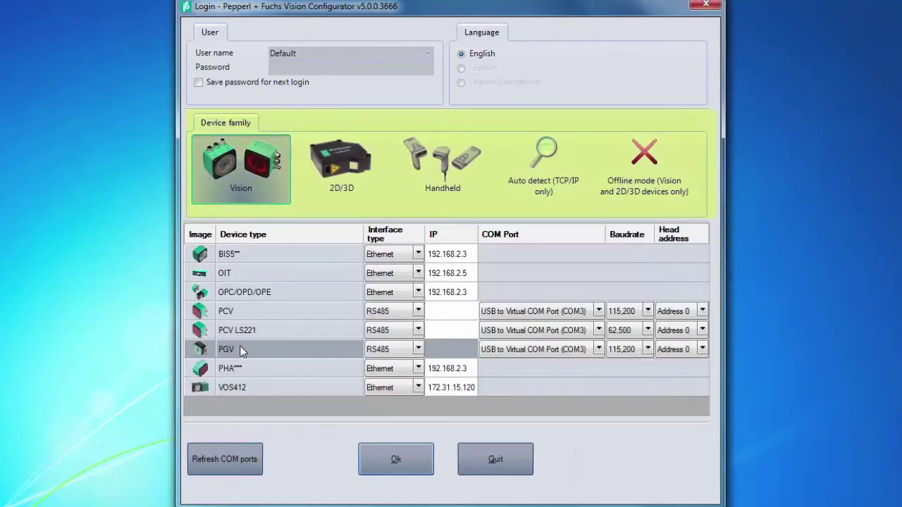
click(419, 349)
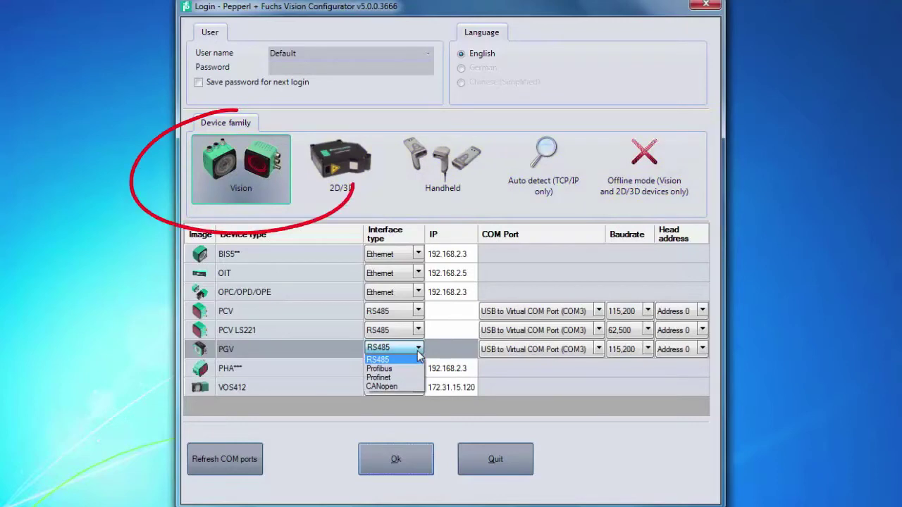
click(418, 354)
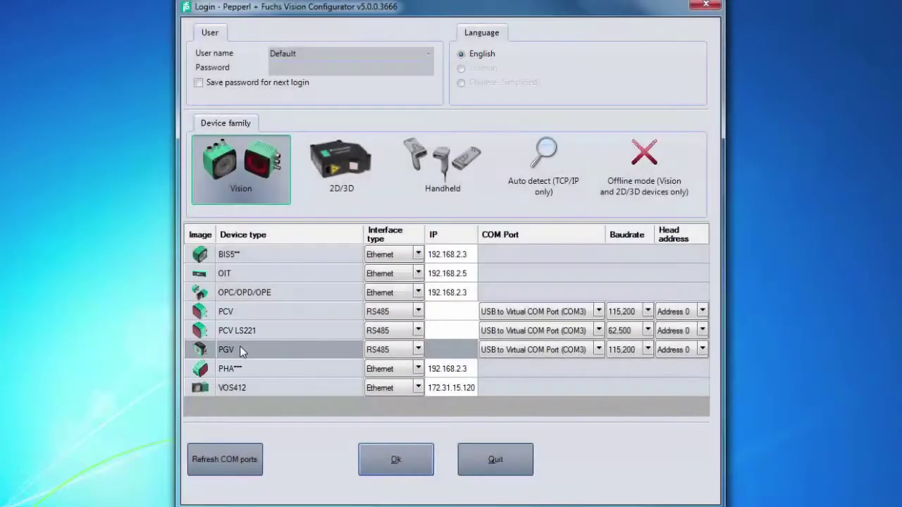
click(418, 350)
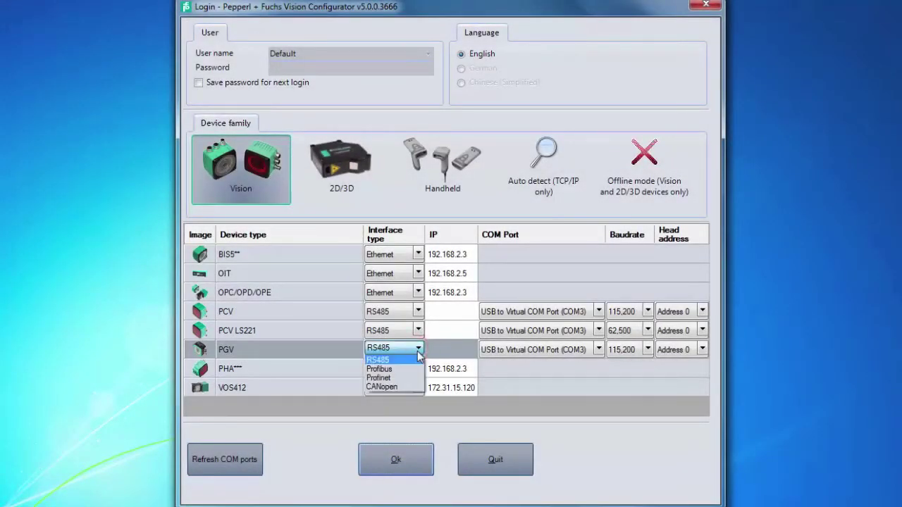
click(417, 351)
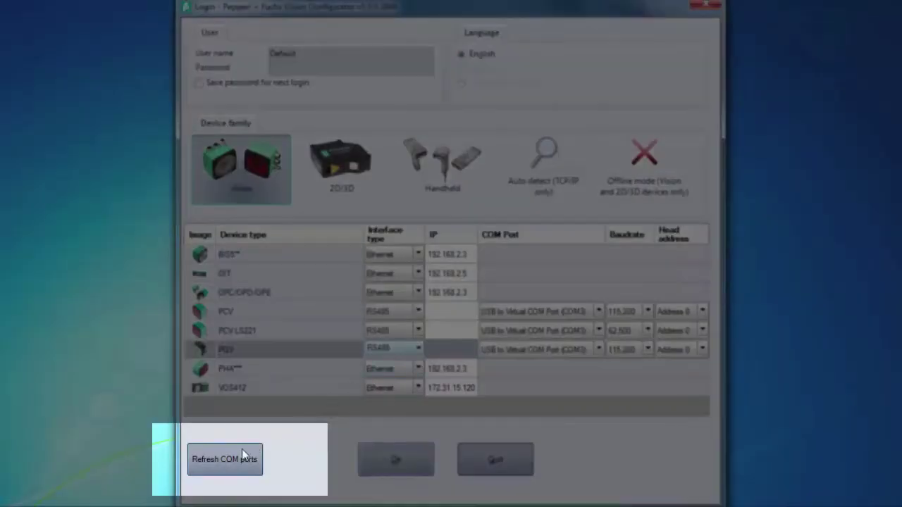
Rescan the COM ports so COM4 is listed, then log in to the PGV100-F200A-R4-V19 head.
click(223, 460)
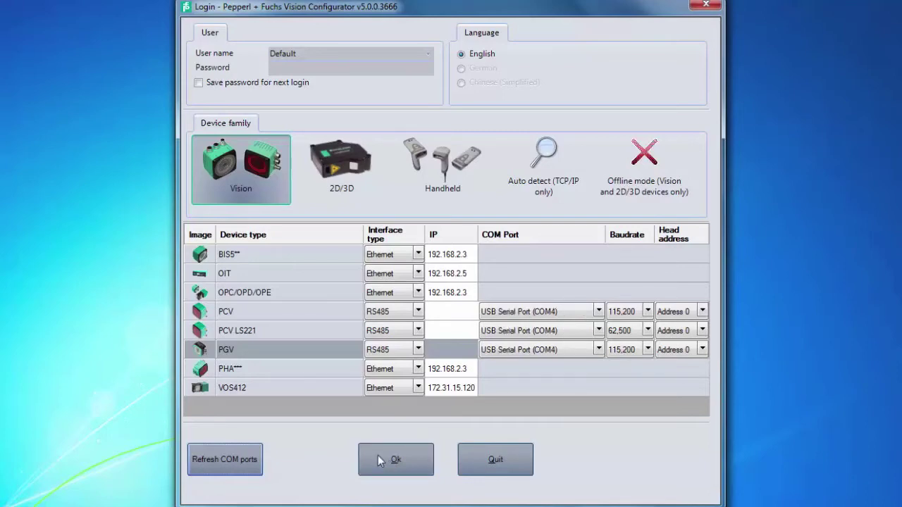
click(377, 460)
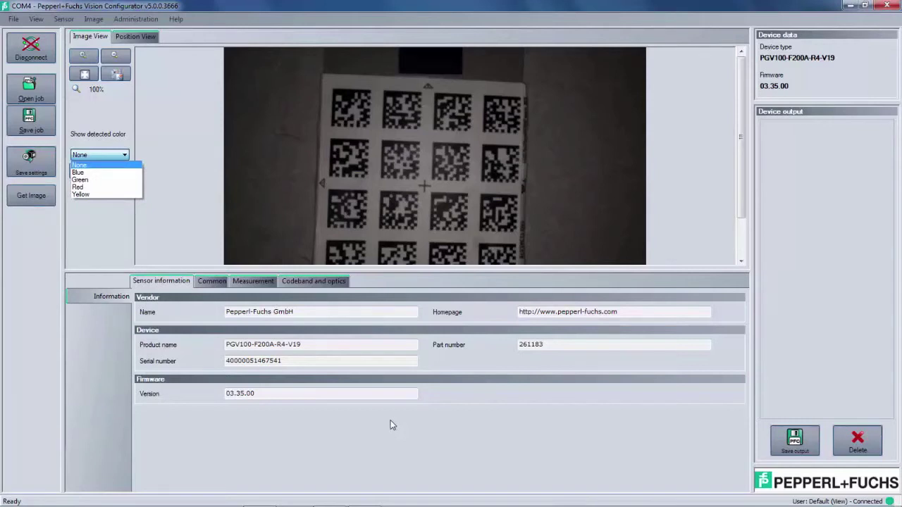
Set Show detected color to Blue and refresh the camera image overlay.
key(Down)
key(Return)
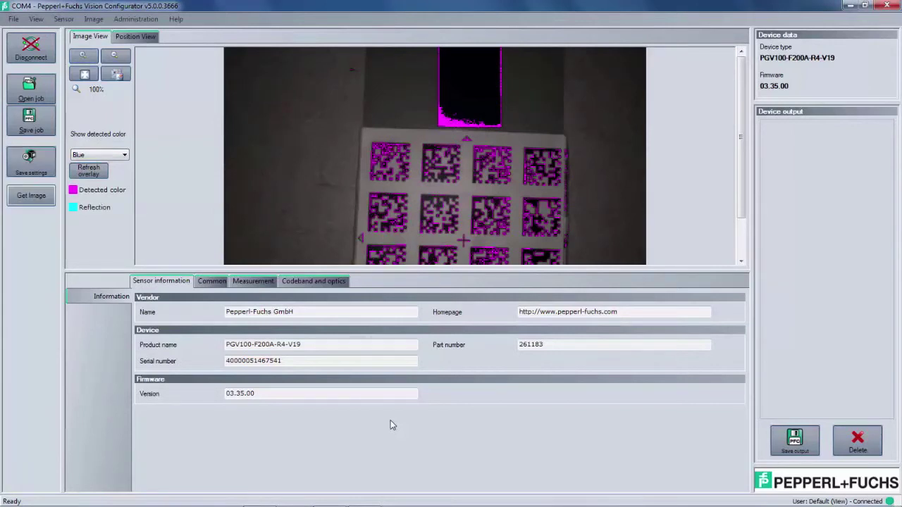
key(Return)
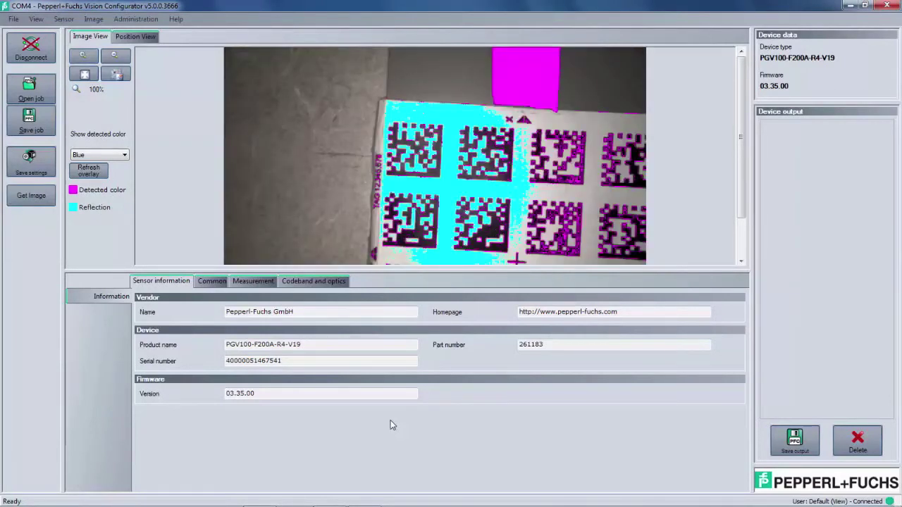
Check the camera image's context menu options and dismiss them without saving.
key(shift+F10)
key(Up)
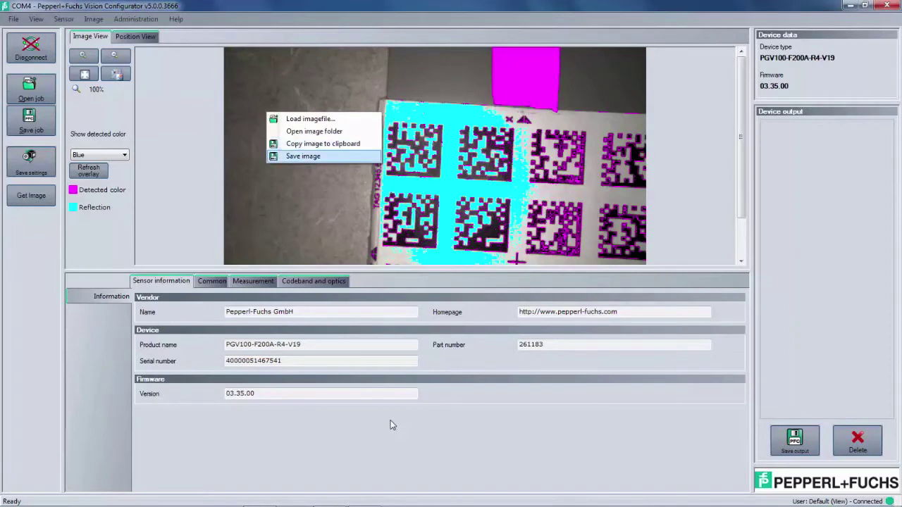
key(Return)
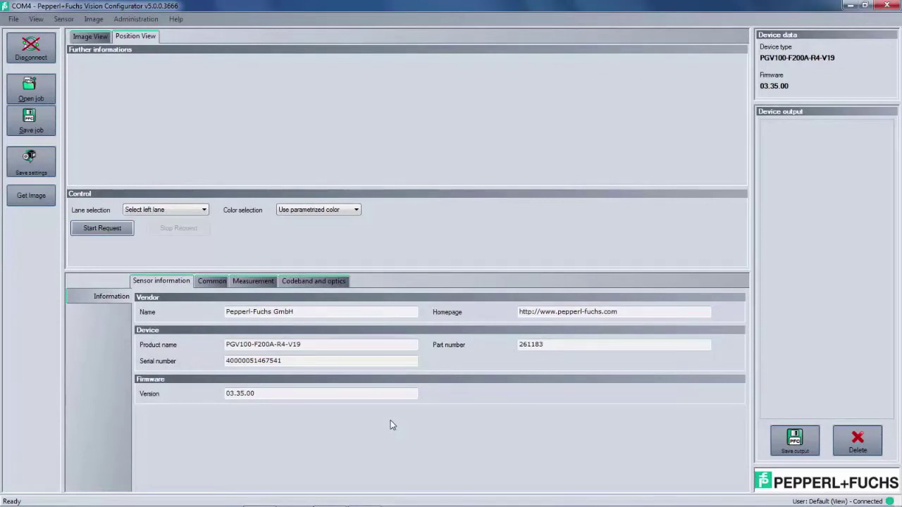
Start the live position request, reading X 9, Y 23, angle 173 and tag 12345678.
key(Return)
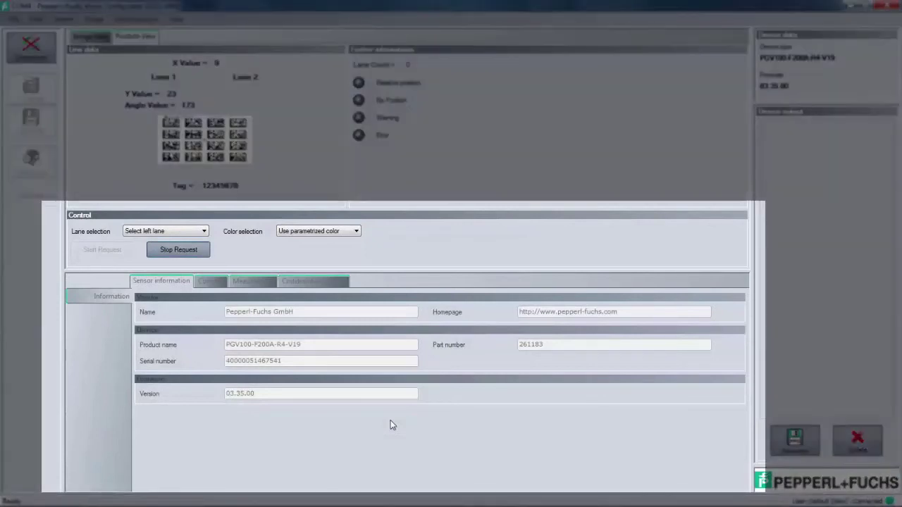
Keep Select left lane and change the Color selection dropdown to Blue.
key(alt+Down)
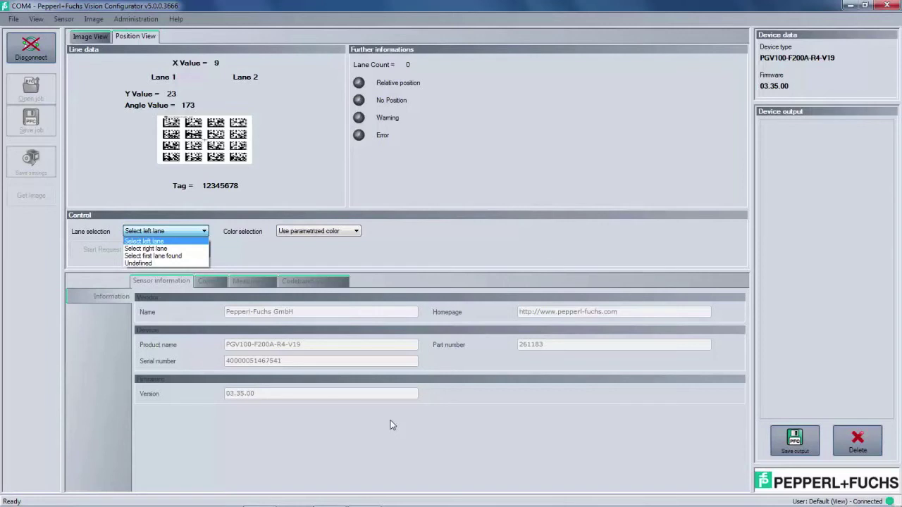
key(Escape)
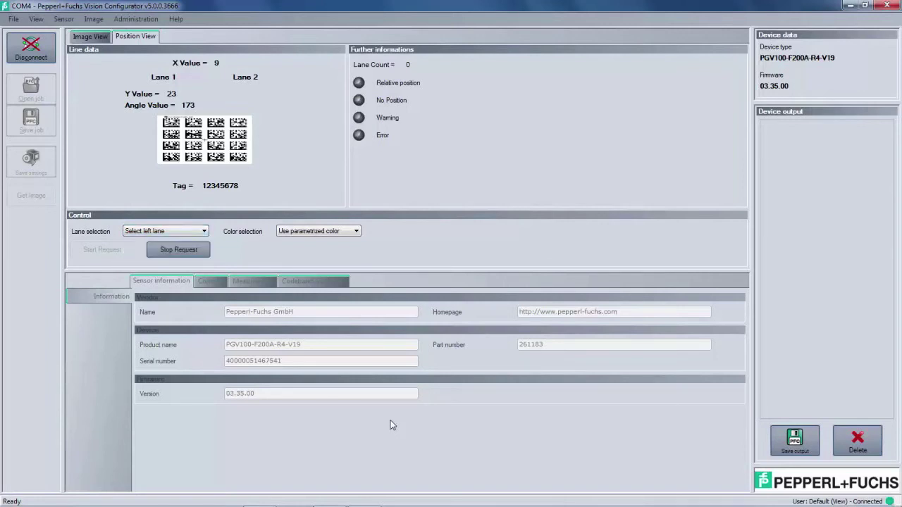
key(Tab)
key(alt+Down)
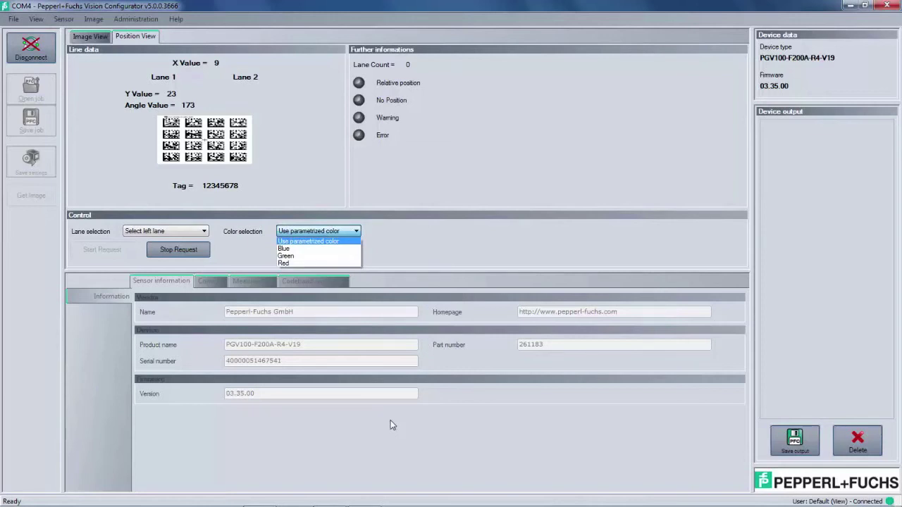
key(Return)
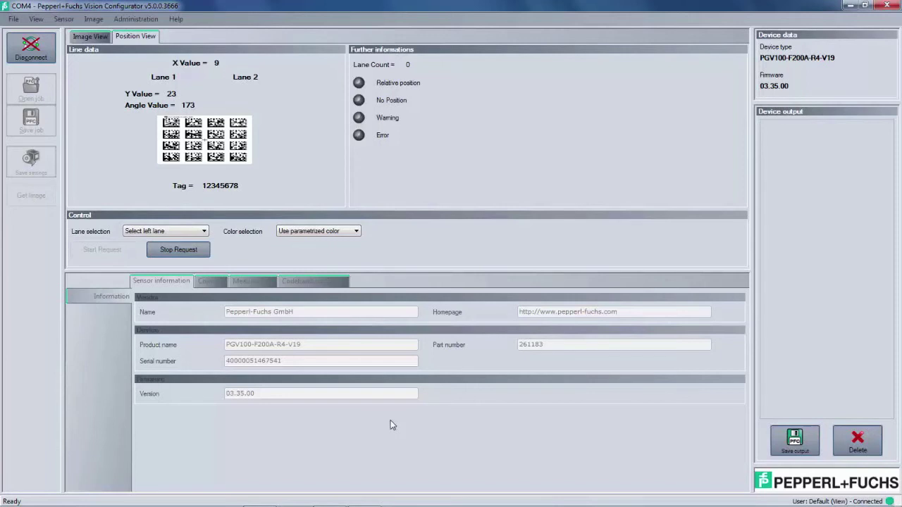
key(alt+Down)
key(Down)
key(Return)
key(Tab)
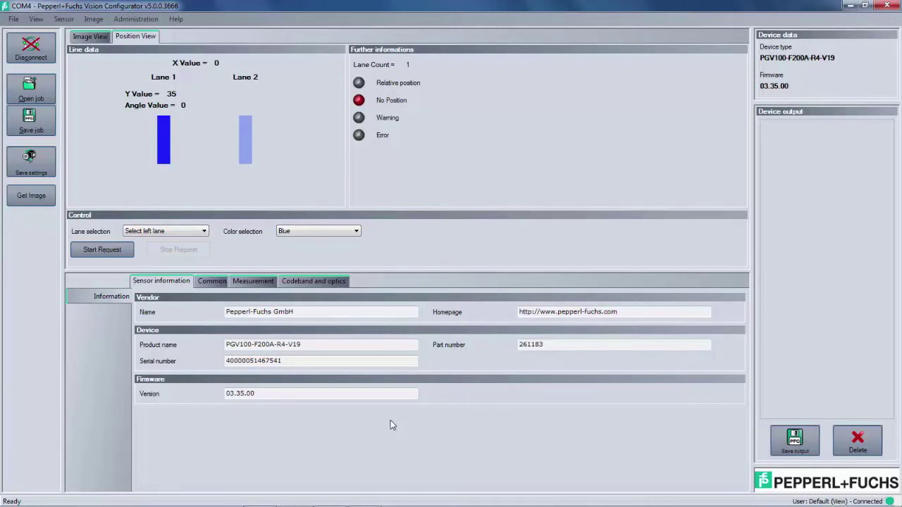
Show the Common parameters: RS-485 head address 0, baudrate 115200, bus termination on.
key(ctrl+Tab)
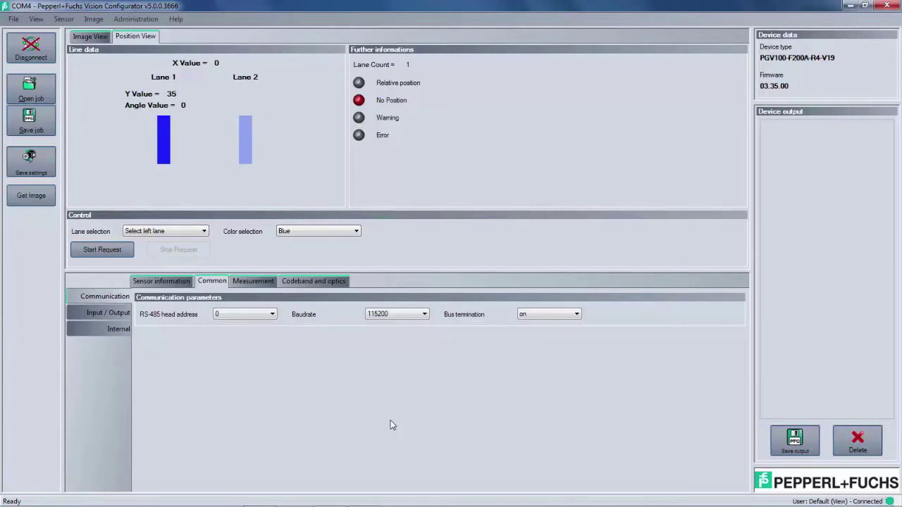
key(ctrl+Tab)
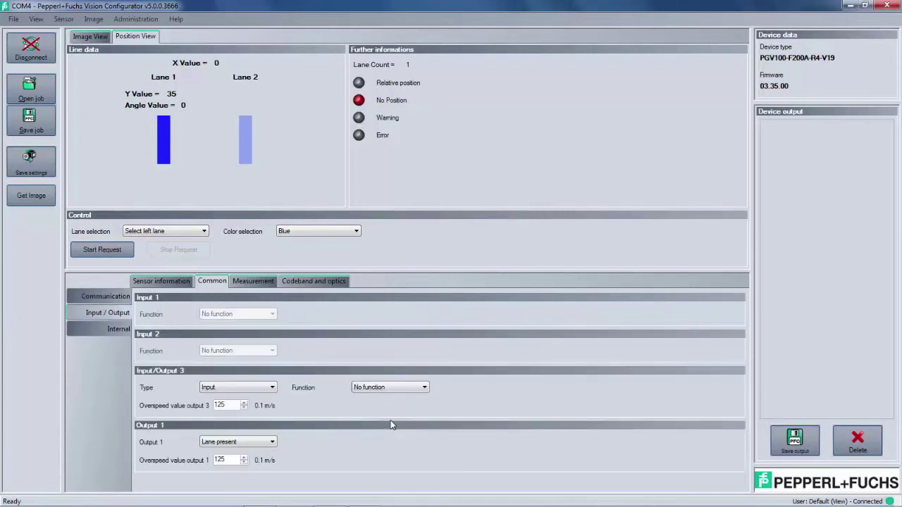
Check the Input/Output 3 function choices and leave it at No function.
key(alt+Down)
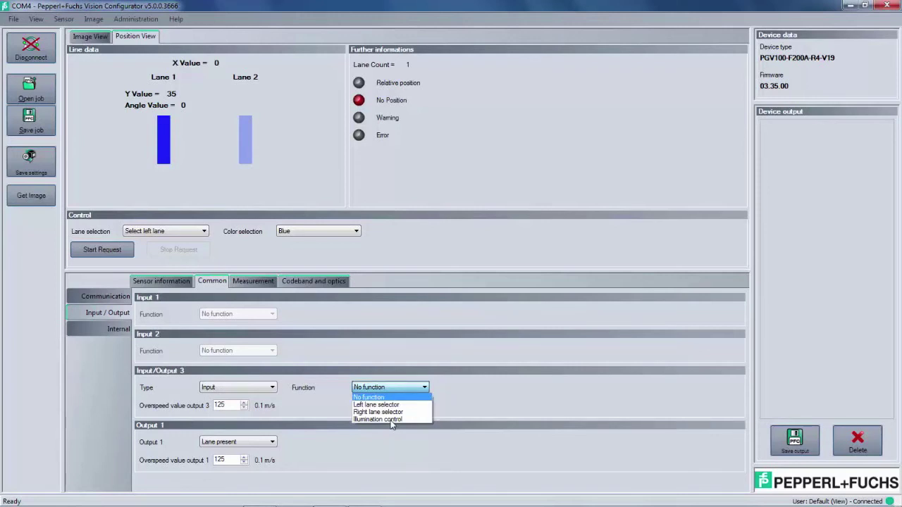
key(Escape)
View the Internal Timelock of 0 s, then show the Measurement resolution and offset settings.
key(ctrl+Tab)
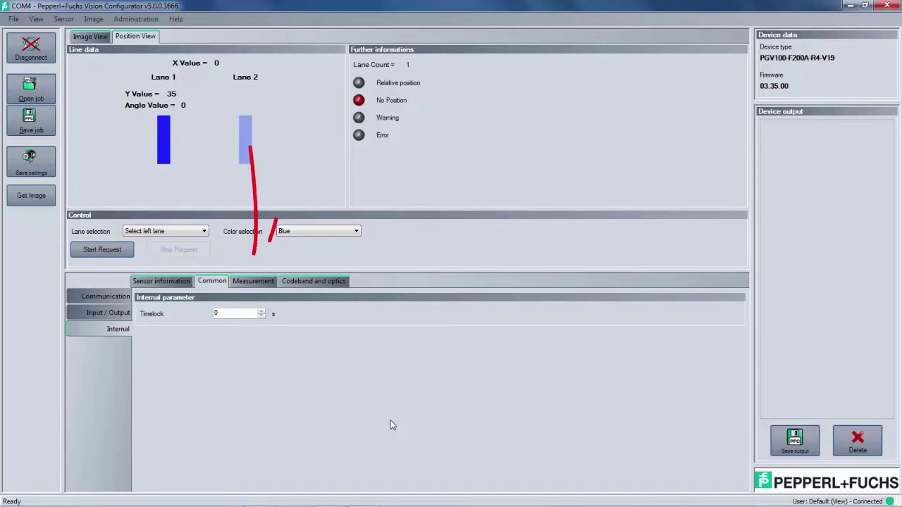
key(ctrl+Tab)
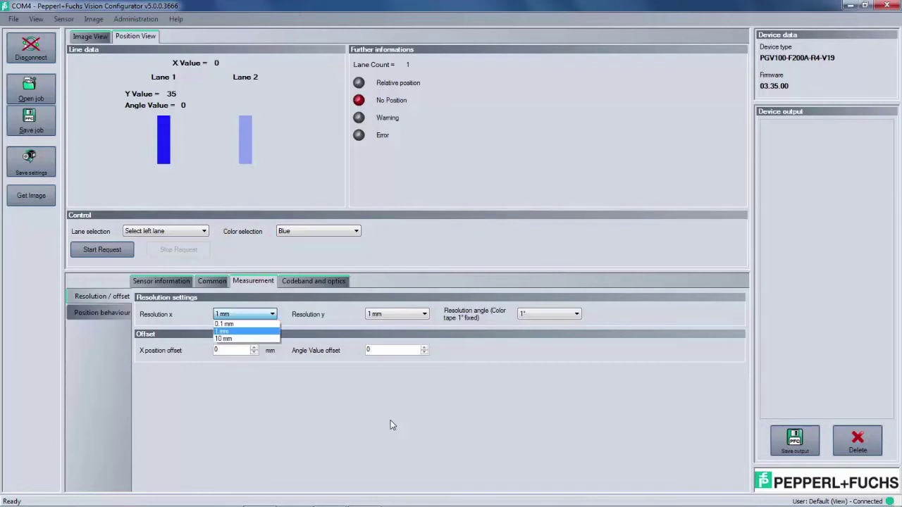
Keep x and y resolution at 1 mm, angle at 1° and offsets at 0, then show Position behaviour.
key(Return)
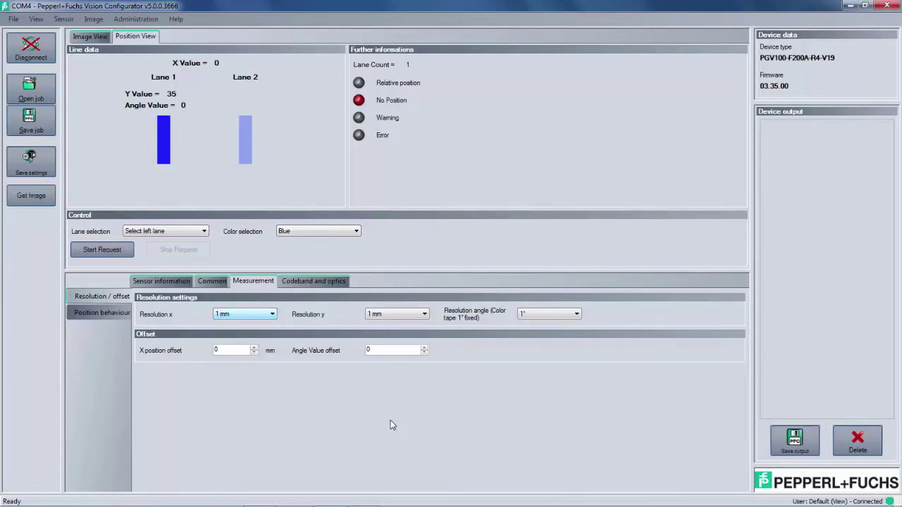
key(F4)
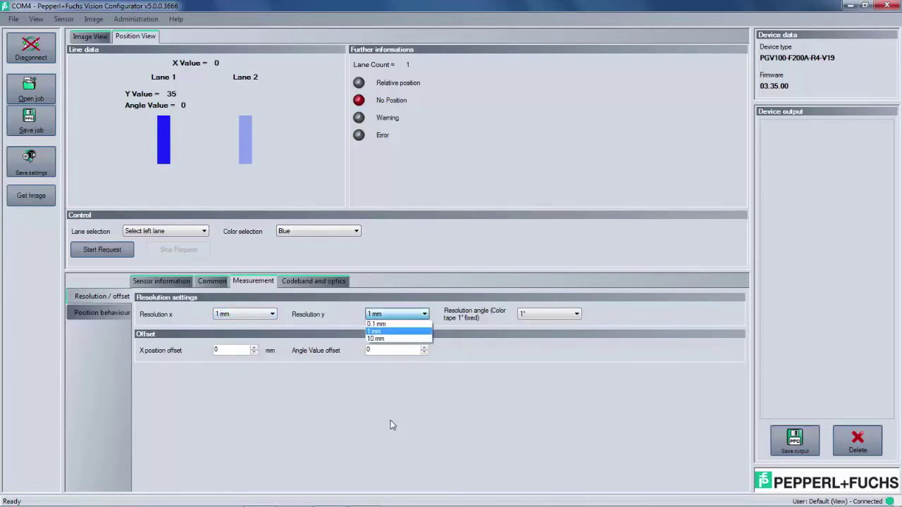
key(Return)
key(Tab)
key(F4)
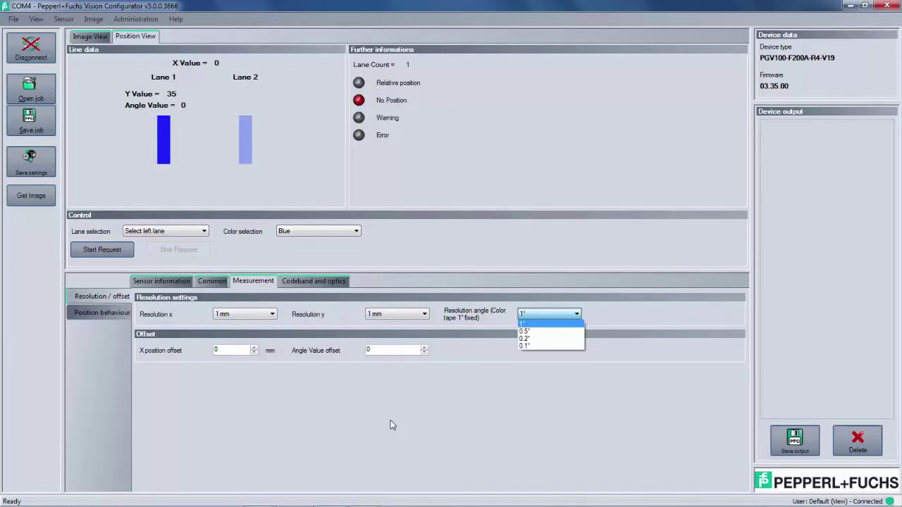
key(Return)
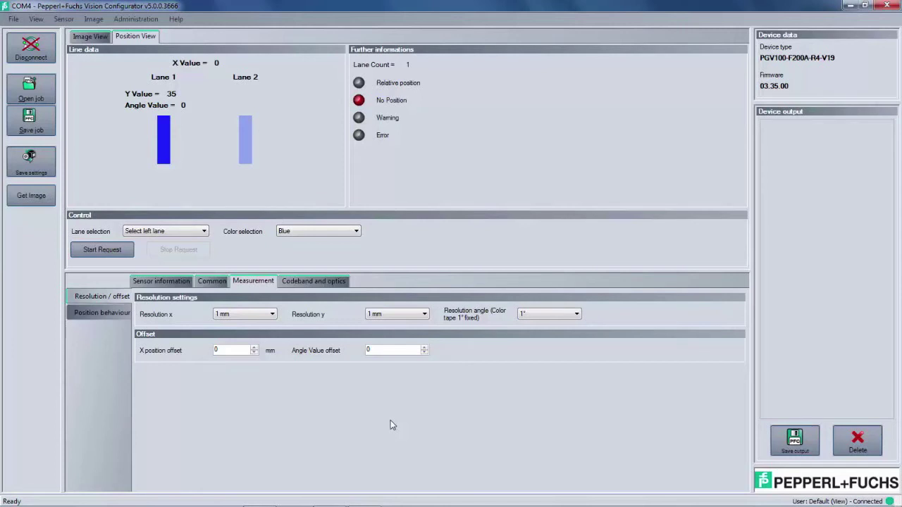
key(Tab)
key(Tab)
key(shift+Tab)
key(ctrl+Tab)
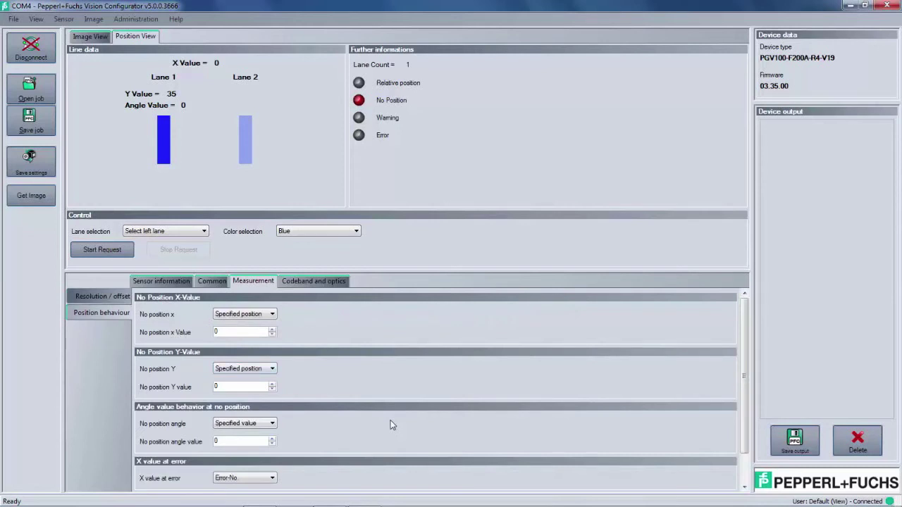
key(alt+Down)
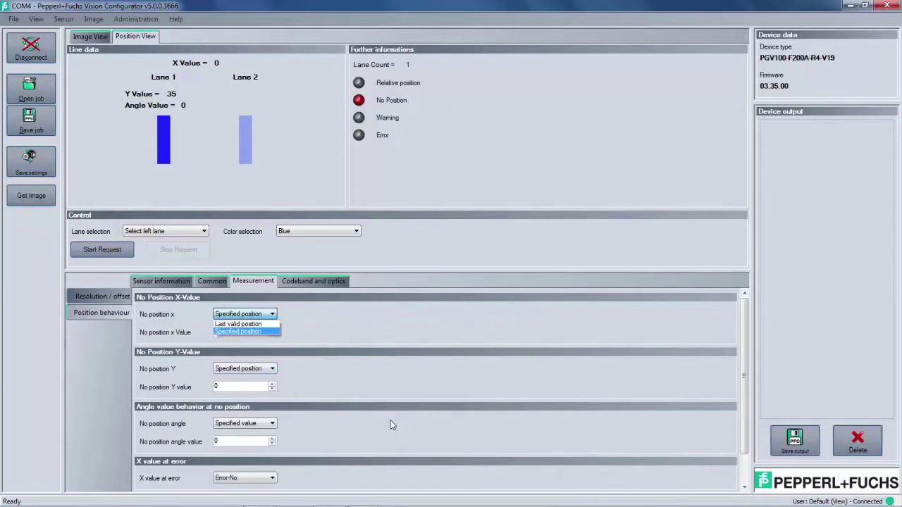
key(Escape)
key(Tab)
key(Tab)
key(alt+Down)
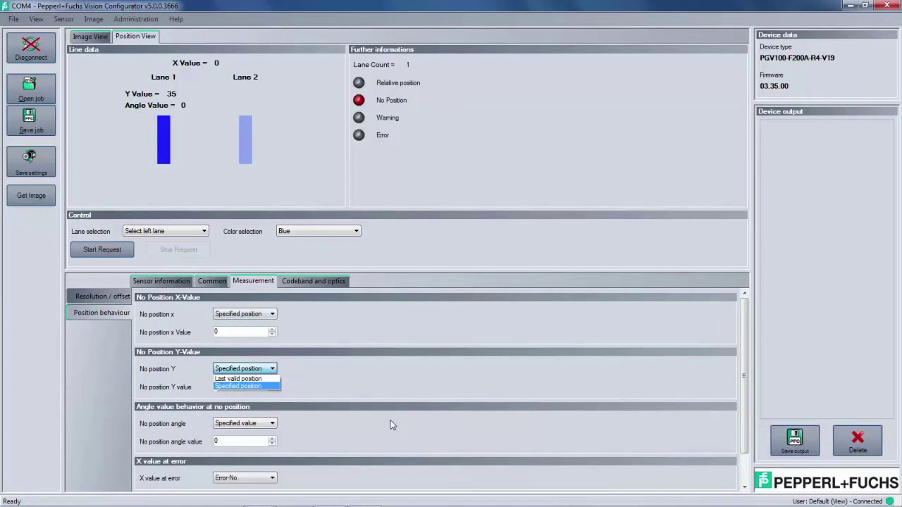
key(Escape)
key(Tab)
key(Tab)
key(alt+Down)
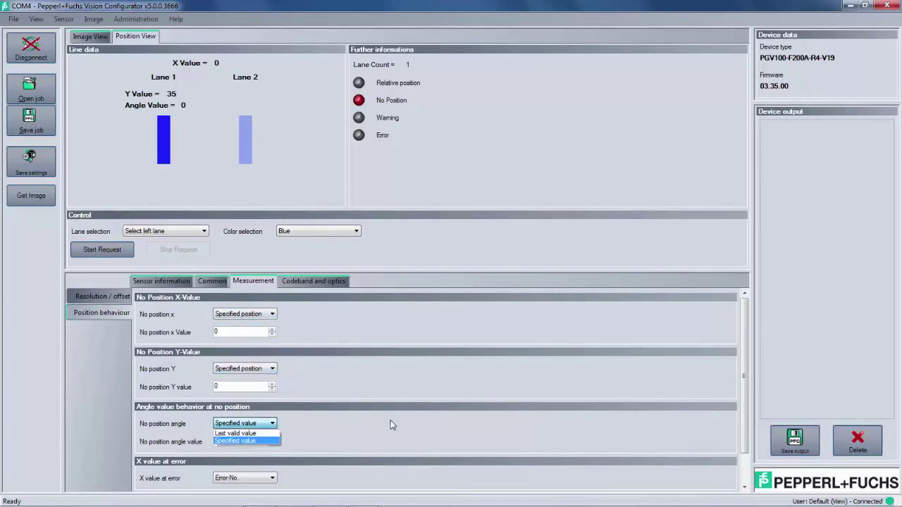
key(Escape)
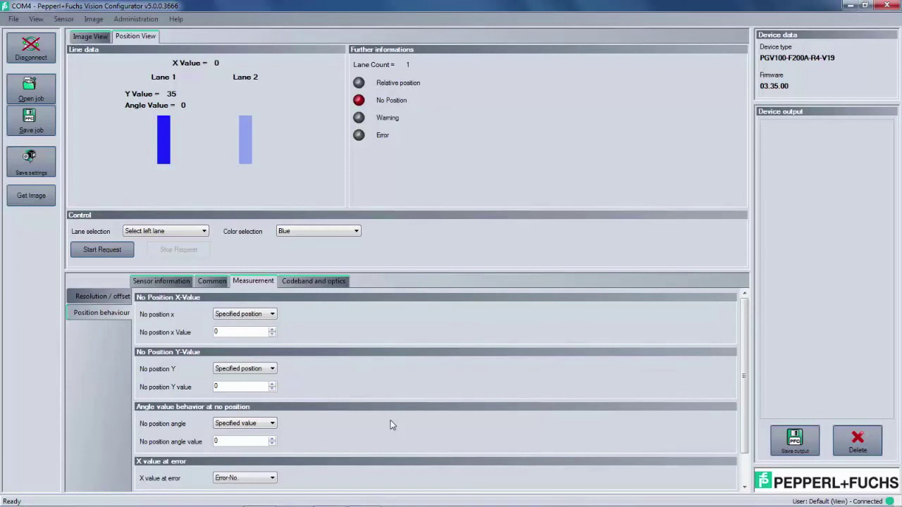
key(Tab)
key(Tab)
key(alt+Down)
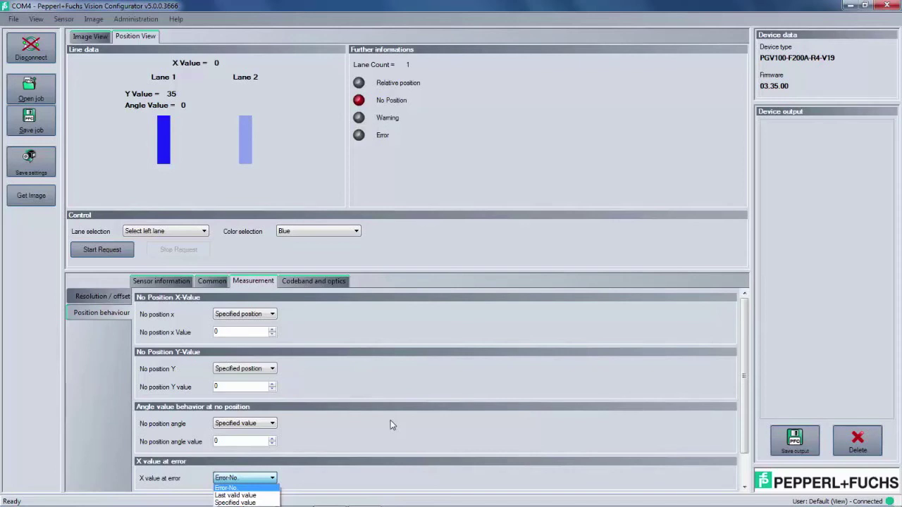
key(Escape)
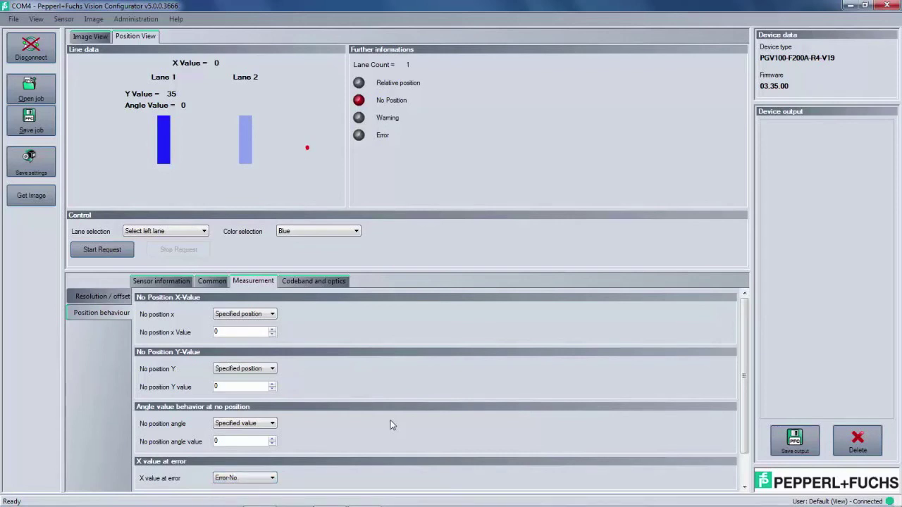
Set PGV lane width to 16 mm, keeping colour Yellow and tag size 4x4 tags.
key(ctrl+Tab)
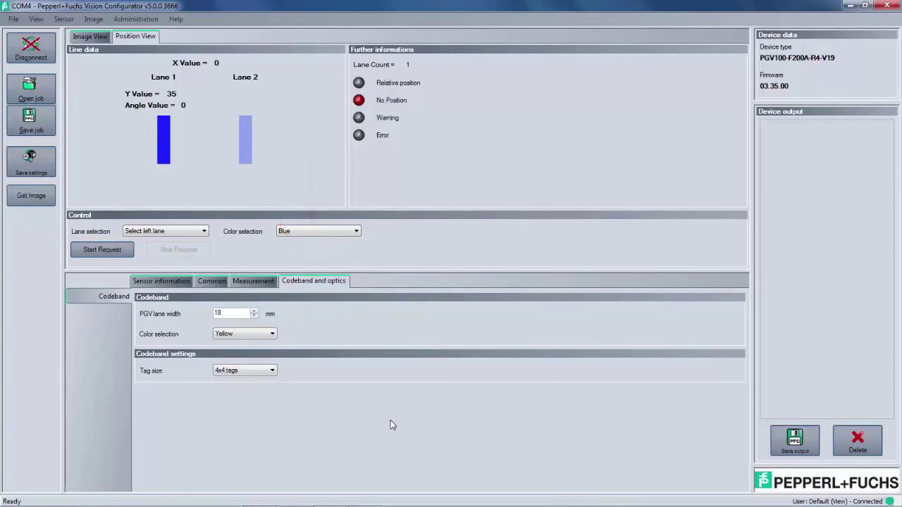
key(Up)
key(Up)
key(Up)
key(Up)
key(Tab)
key(alt+Down)
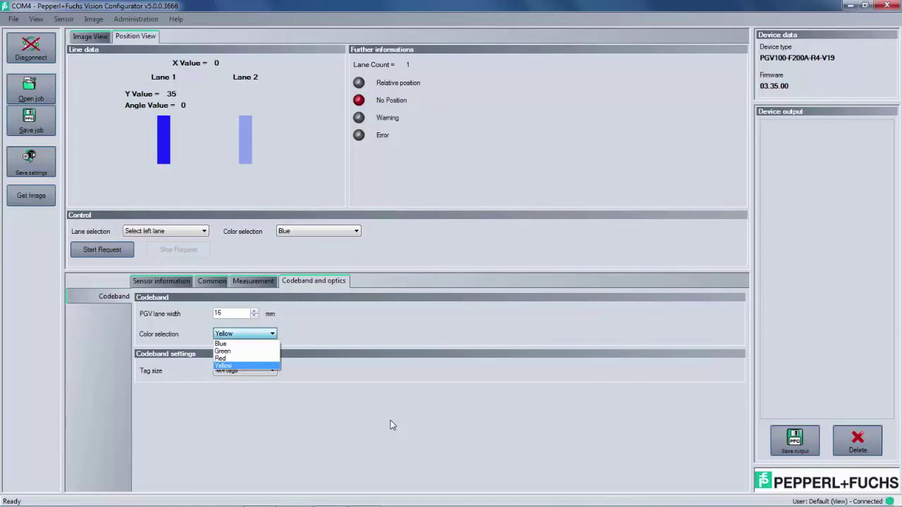
key(Return)
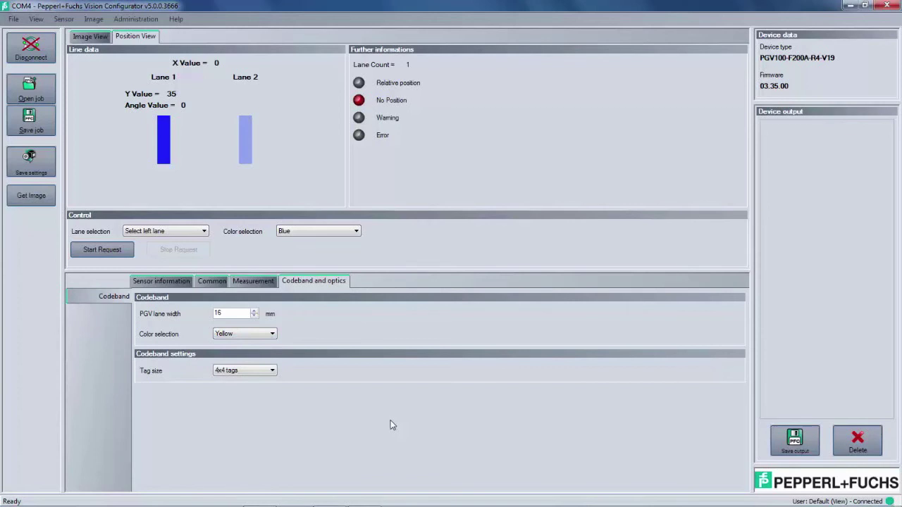
key(Tab)
key(alt+Down)
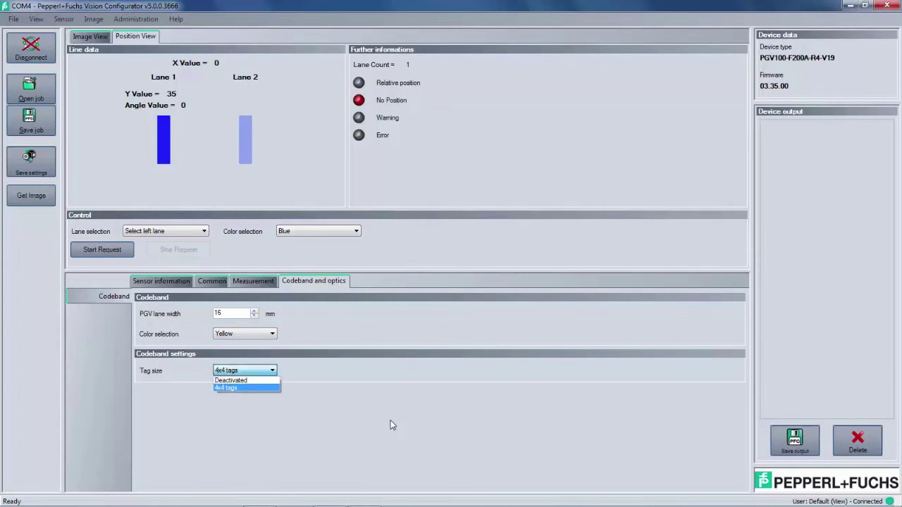
key(Return)
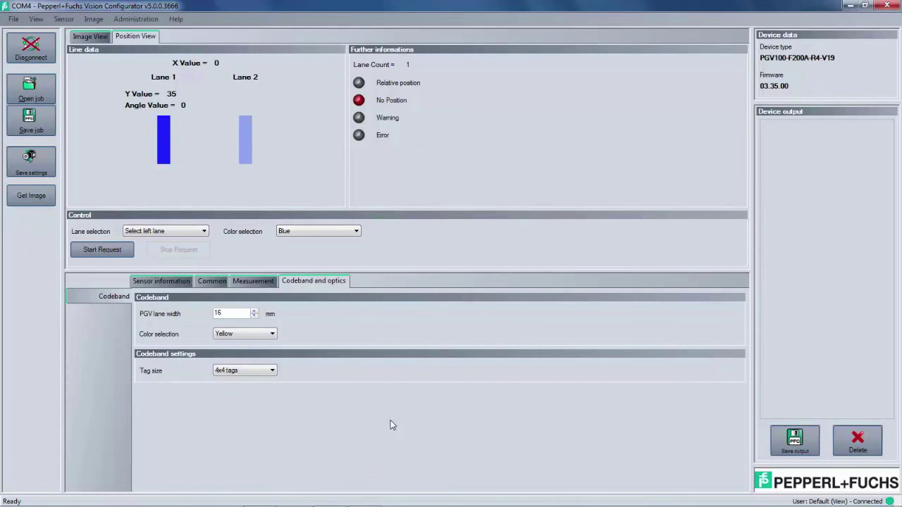
Open the Administration menu and move to creating reader programming code.
key(alt+a)
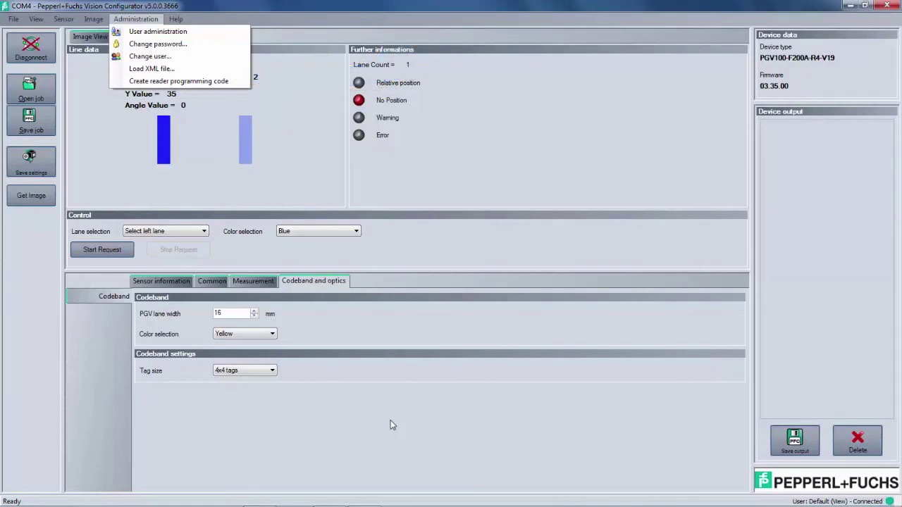
key(Down)
key(Down)
key(Down)
key(Down)
key(Down)
Review the PCV/PGV Reset device control code cards for the reader, then close the window.
key(Return)
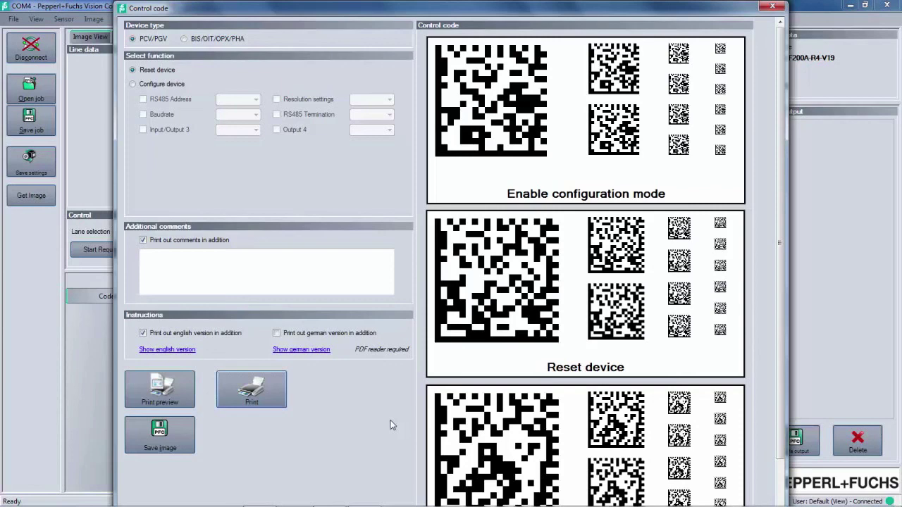
key(Escape)
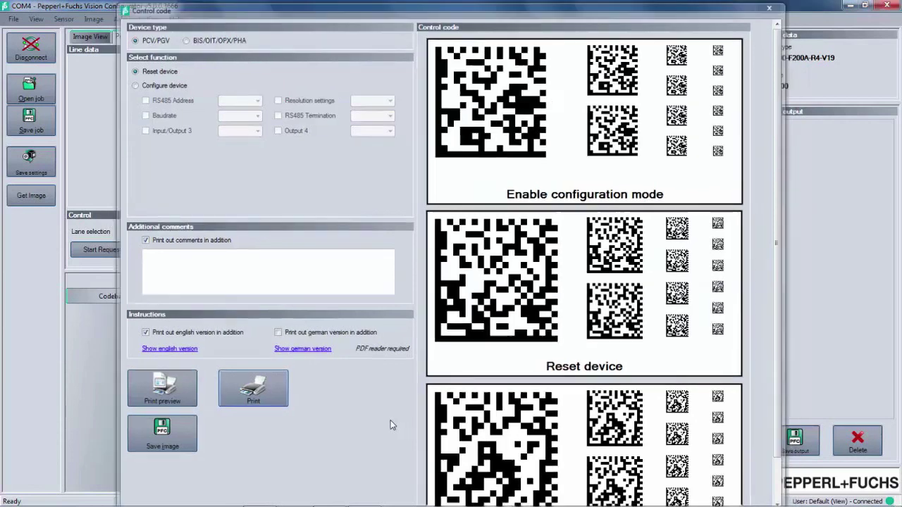